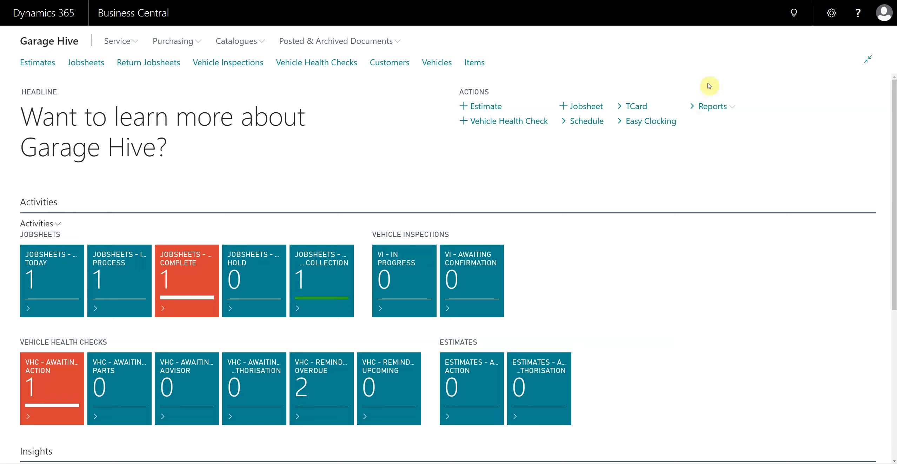
Find and open the Chart of Accounts page.
click(796, 16)
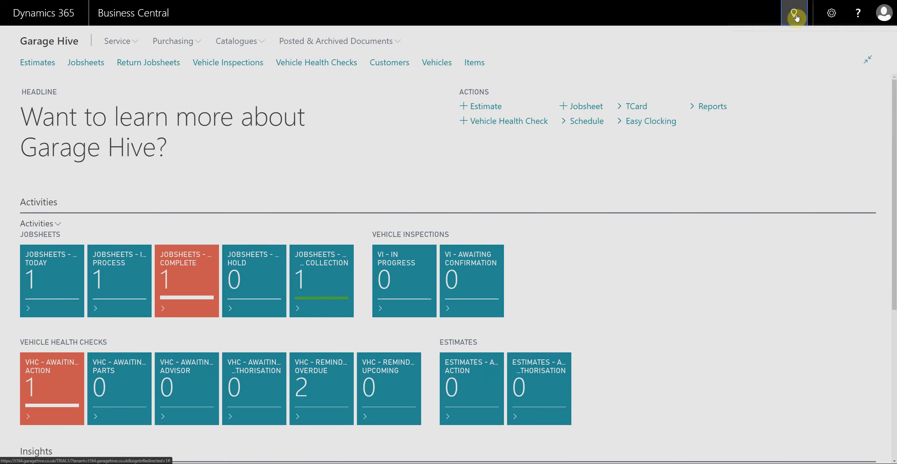
text(Chart of acc)
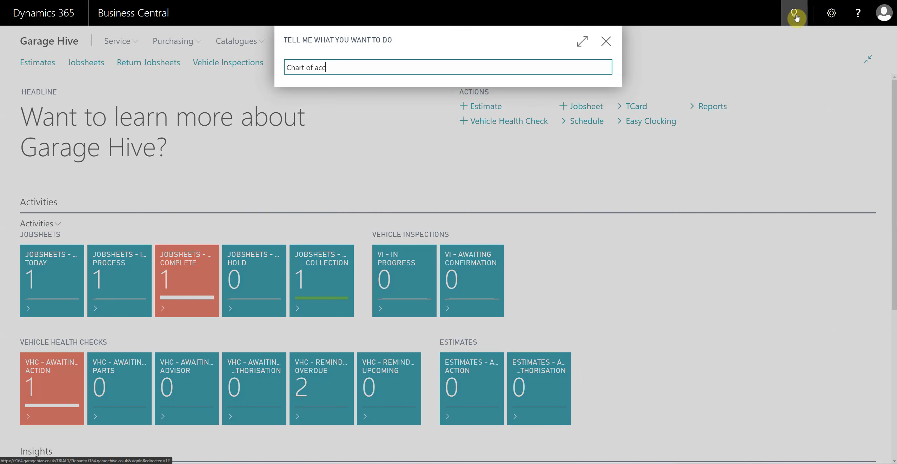
click(339, 159)
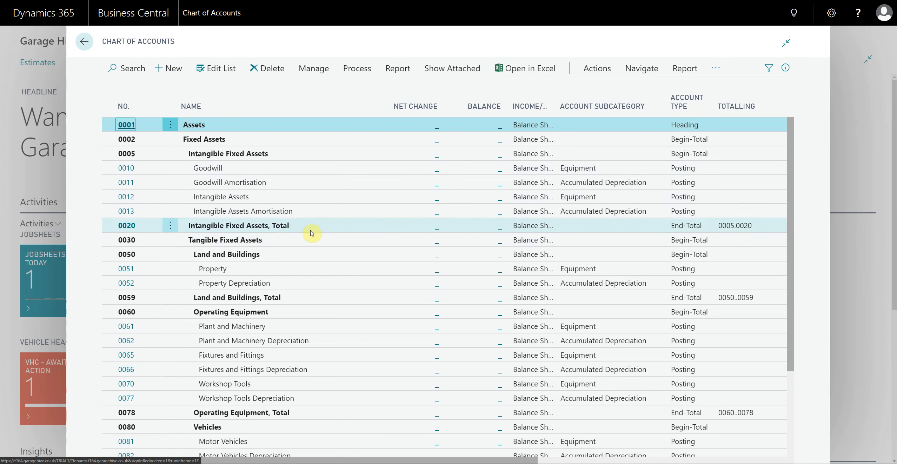
Create a new G/L account in the chart of accounts with number 7500 and the name Marketing.
scroll(321, 232, down, 10)
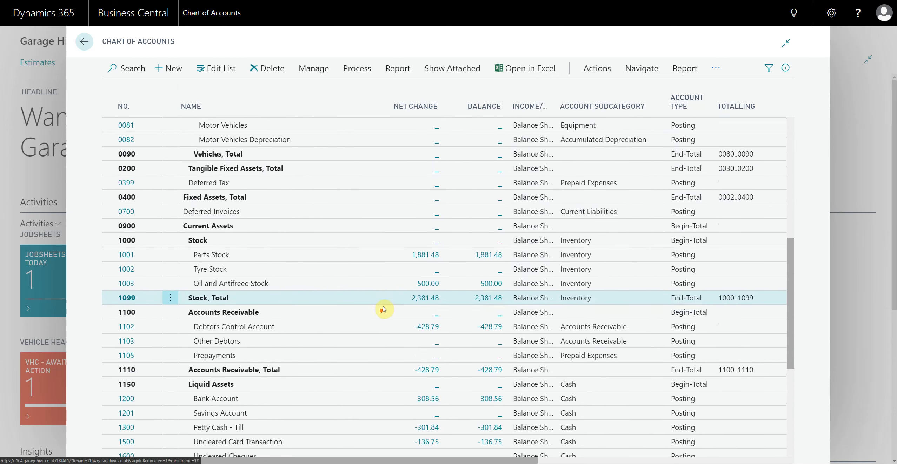
scroll(409, 307, down, 5)
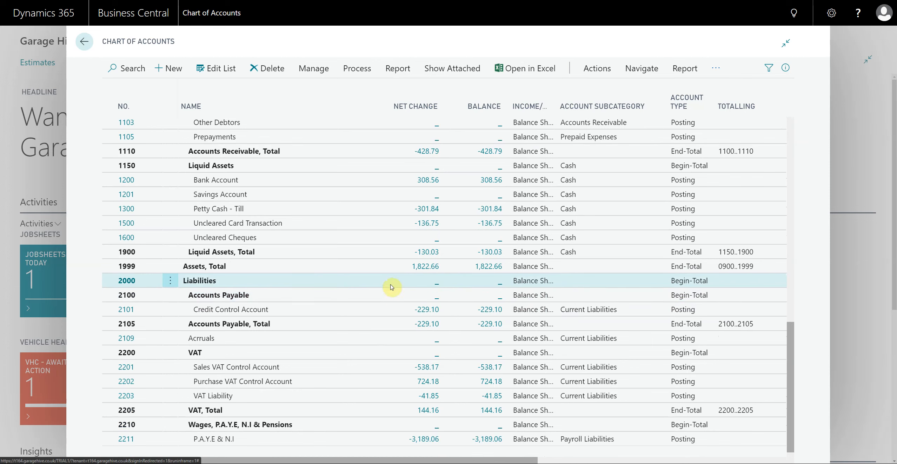
scroll(375, 229, down, 10)
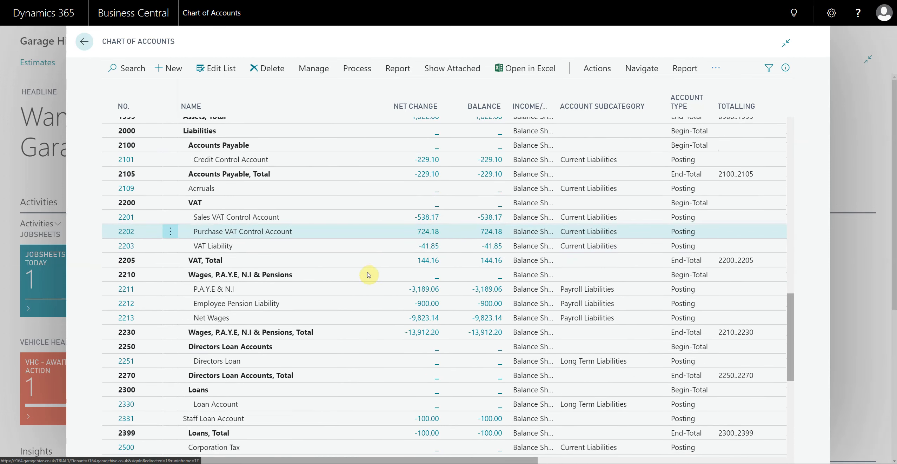
scroll(373, 272, down, 6)
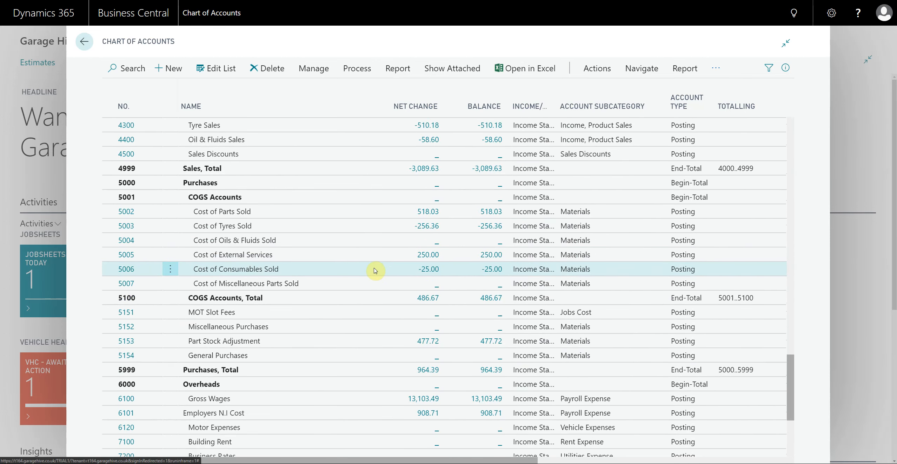
scroll(375, 270, down, 5)
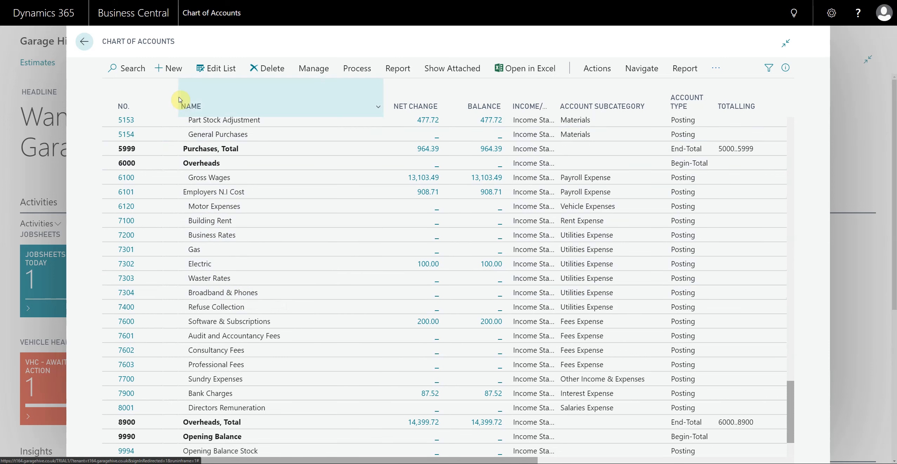
click(172, 70)
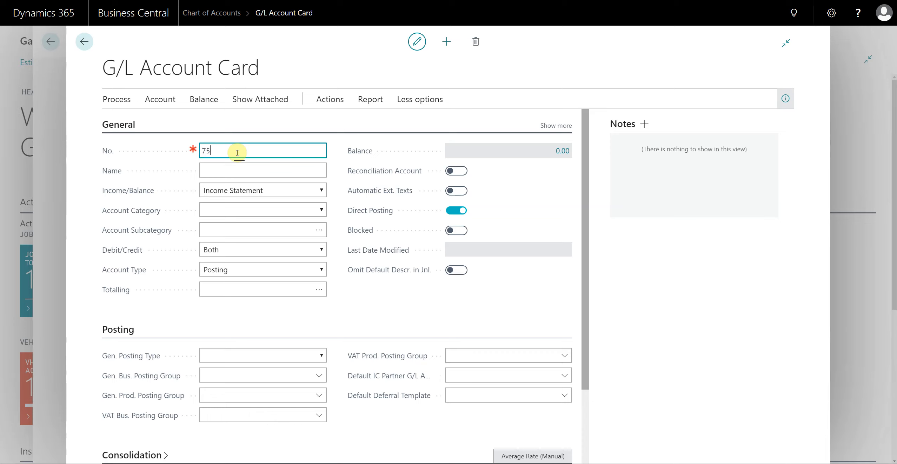
text(7500)
click(237, 168)
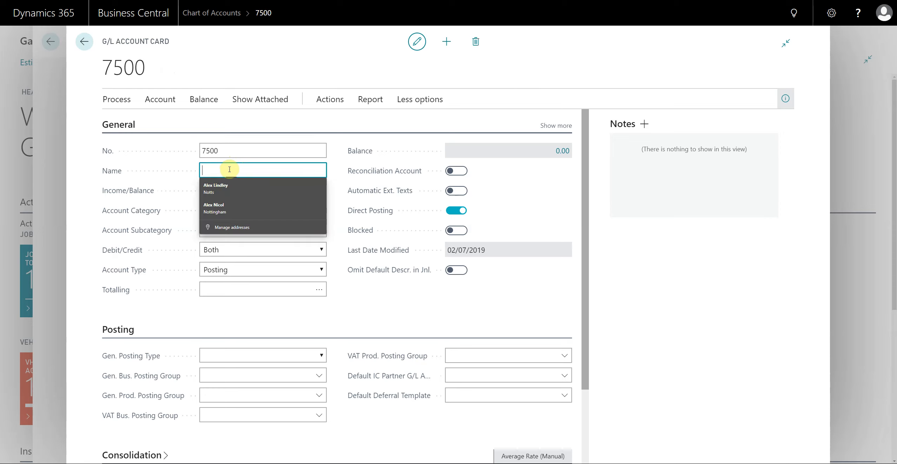
text(Marketing)
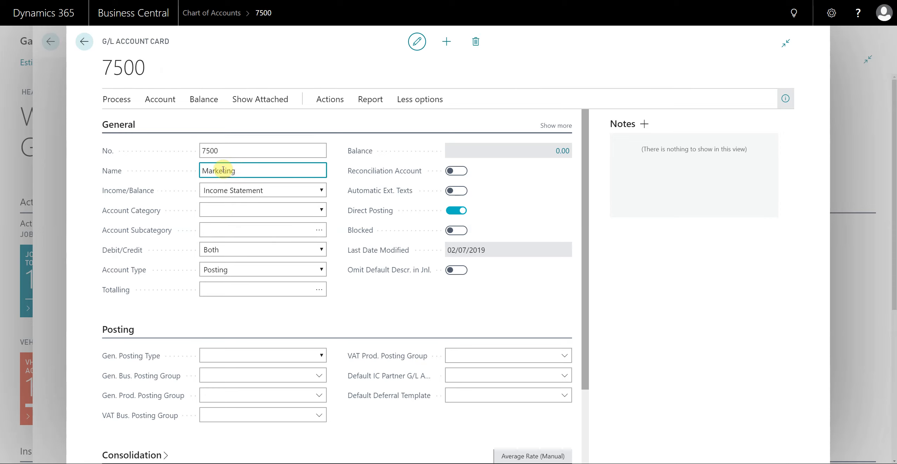
Classify the account as Income Statement with account category Expense and subcategory Advertising Expense.
click(231, 191)
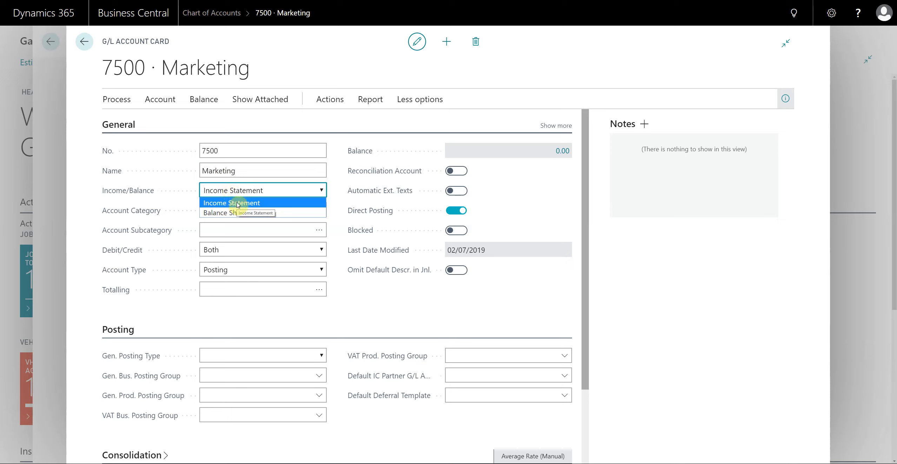
click(234, 204)
click(308, 210)
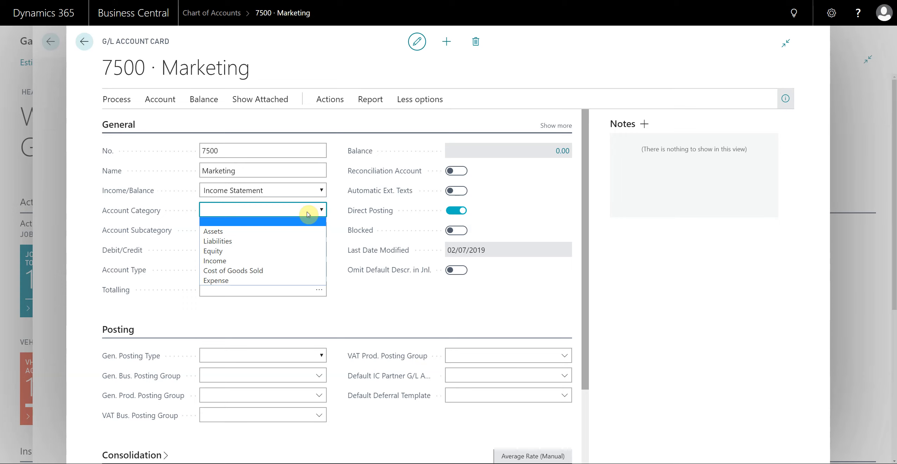
click(234, 280)
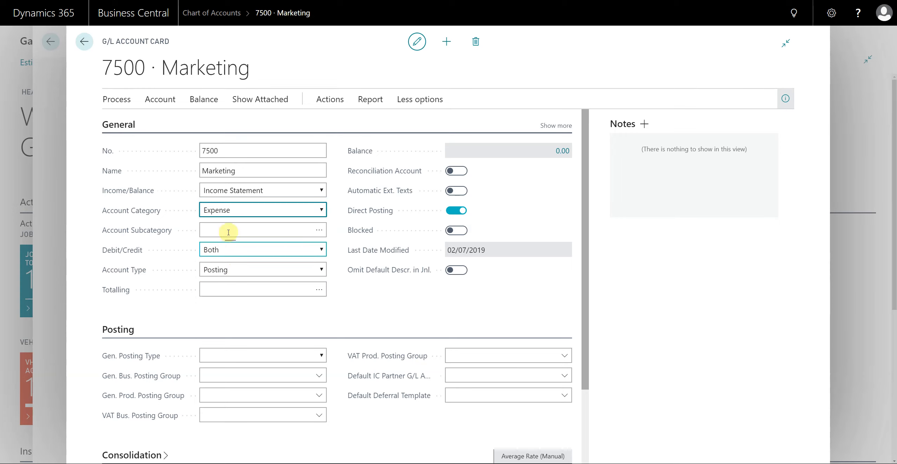
click(320, 231)
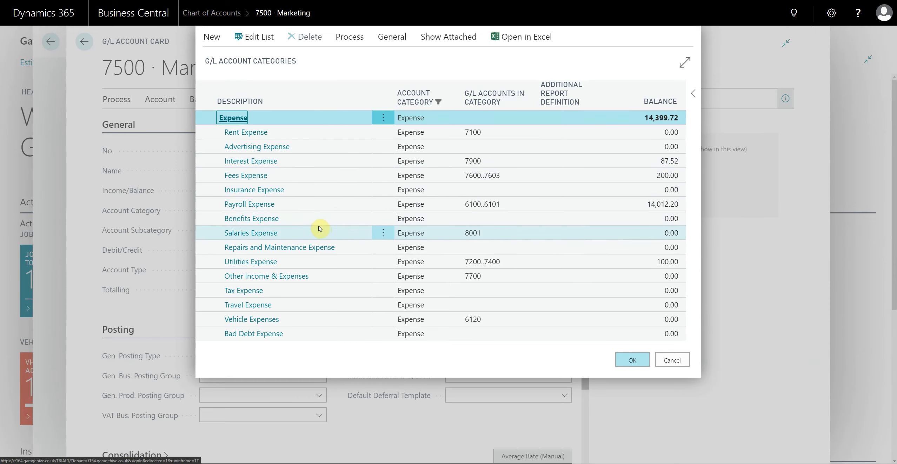
click(269, 150)
Set the account's Gen. Posting Type to Purchase and its Gen. Bus. Posting Group to DOMESTIC.
scroll(260, 282, down, 3)
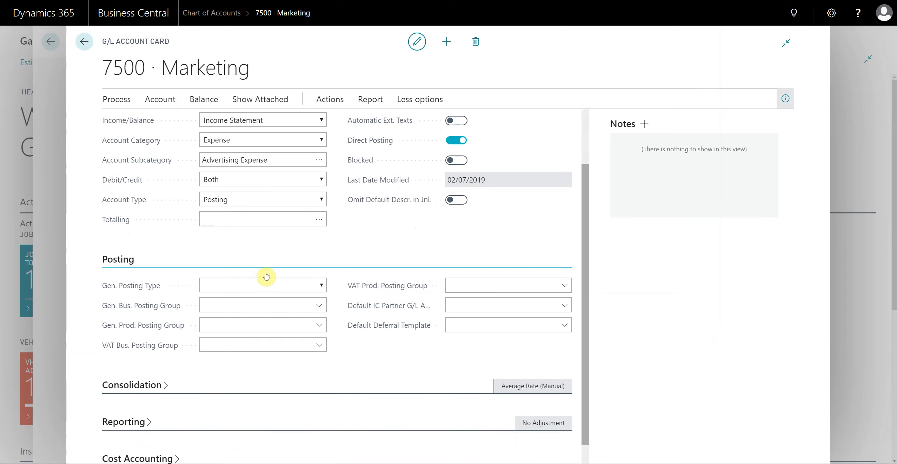
scroll(182, 280, up, 2)
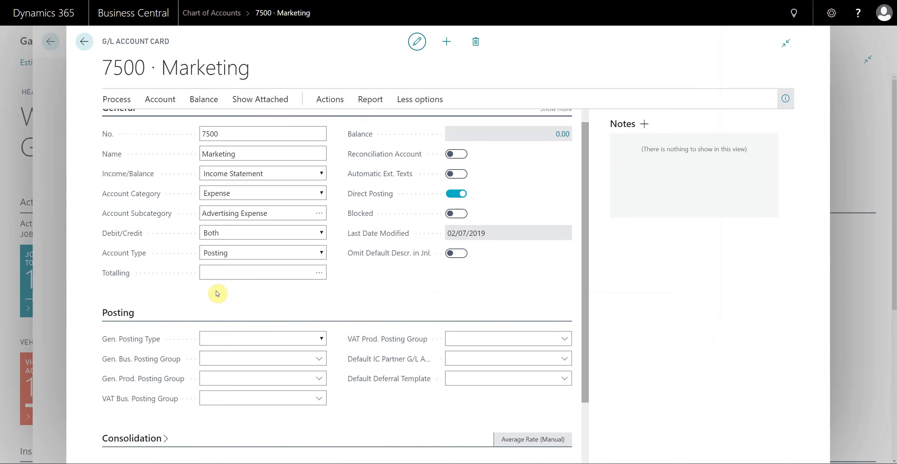
scroll(207, 255, down, 3)
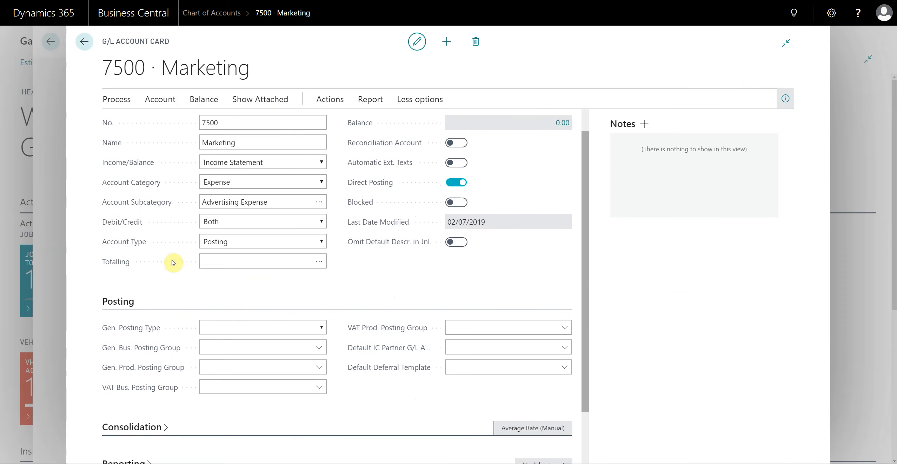
click(229, 262)
click(229, 262)
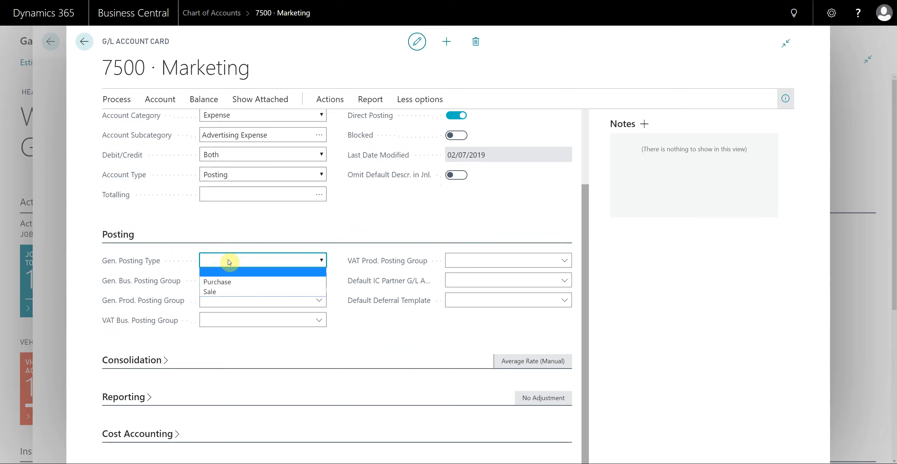
click(232, 283)
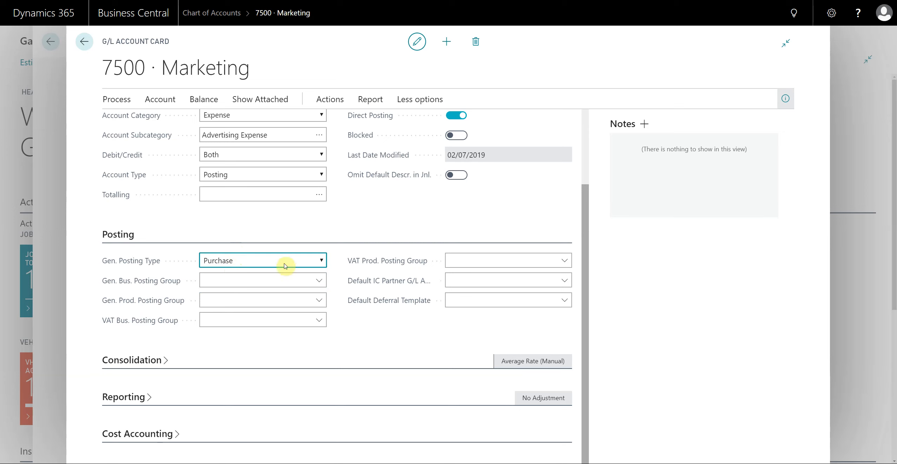
click(312, 283)
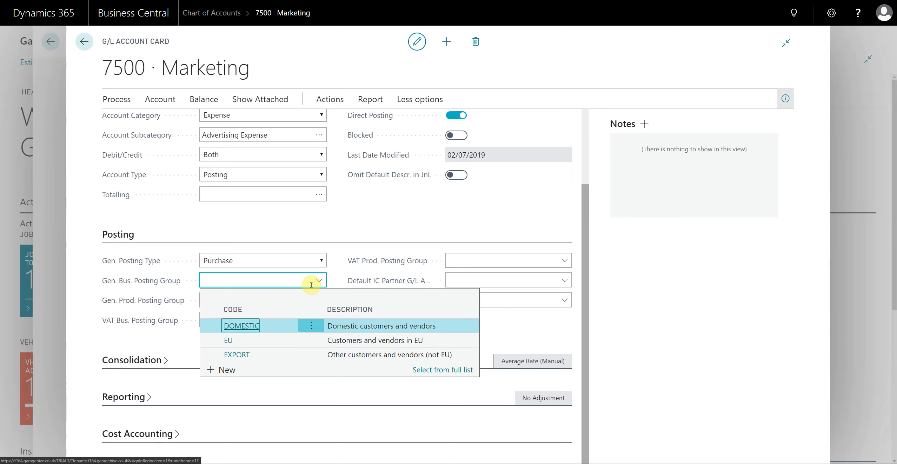
click(247, 327)
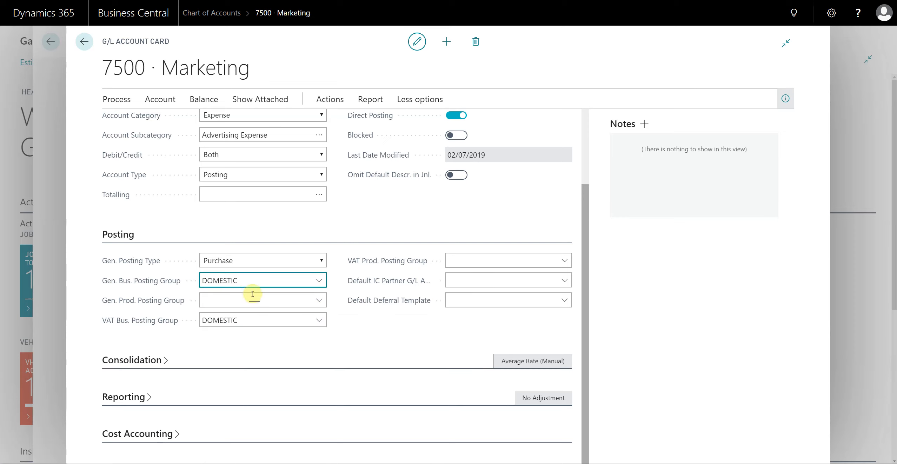
Set the account's Gen. Prod. Posting Group to MISC.
click(263, 299)
click(319, 300)
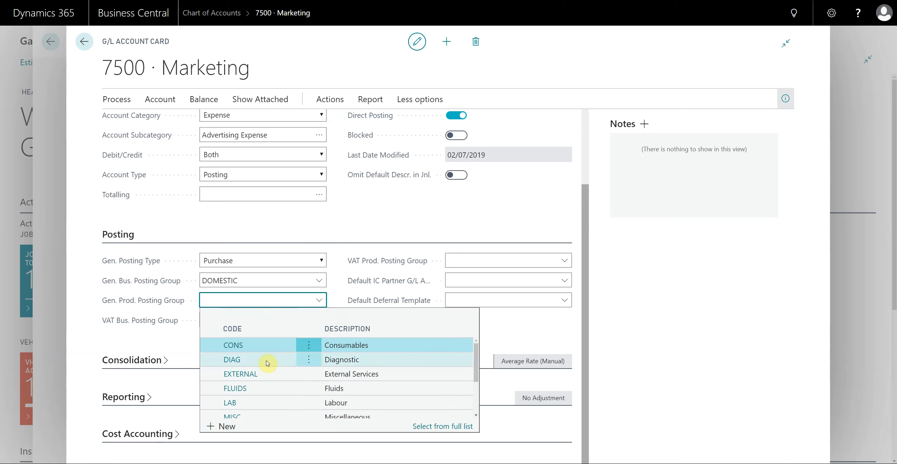
scroll(235, 378, down, 1)
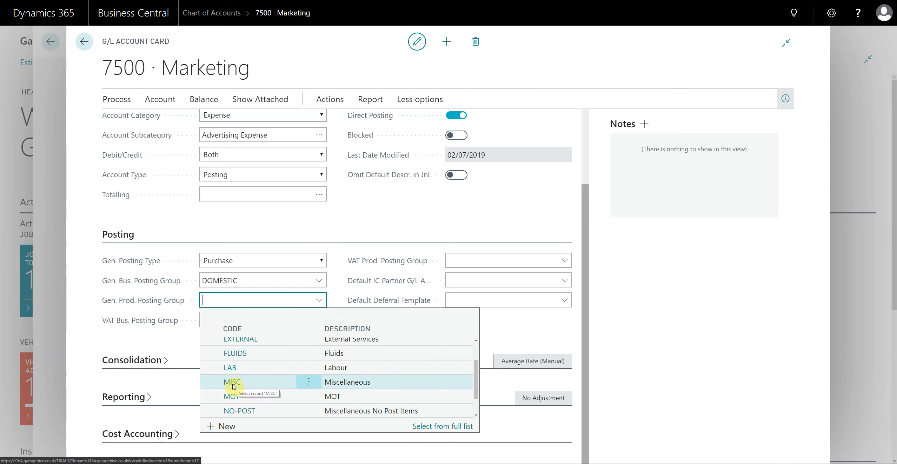
click(232, 384)
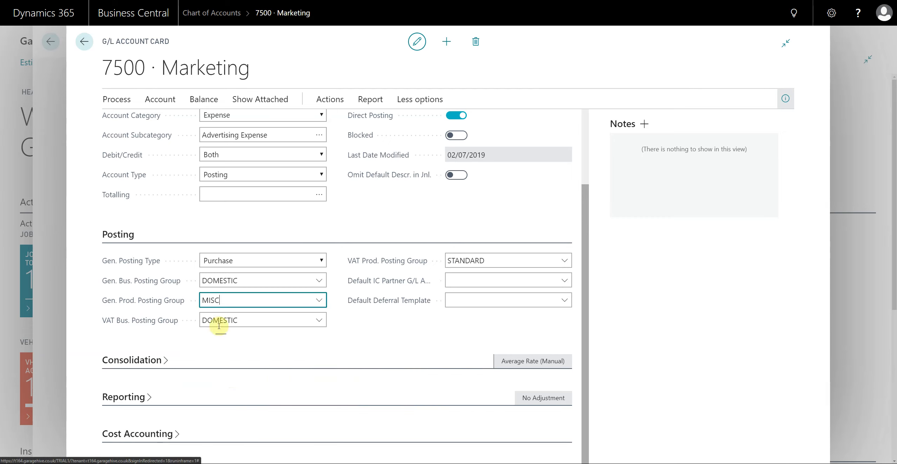
Clear the account's VAT Bus. Posting Group so the field is blank.
drag(253, 320, 204, 327)
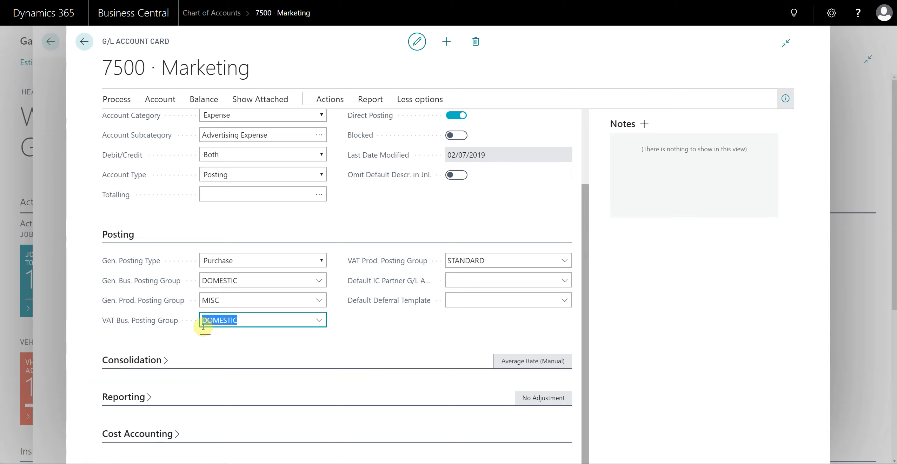
key(BackSpace)
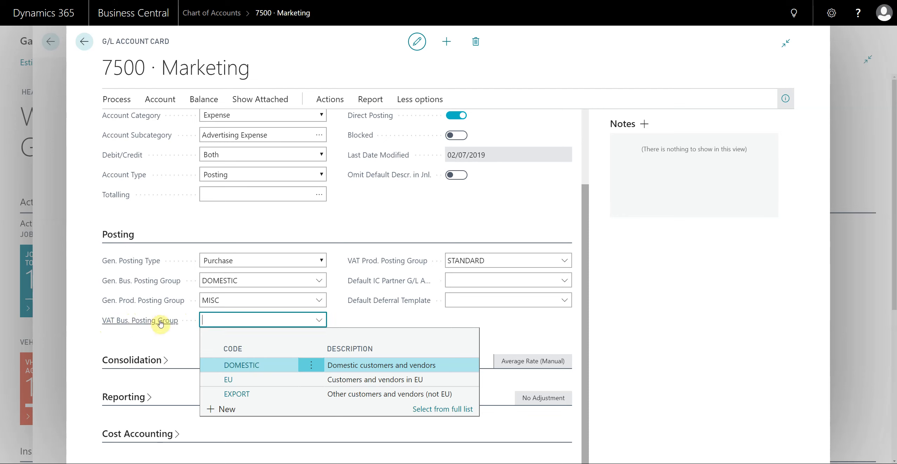
click(227, 300)
click(224, 317)
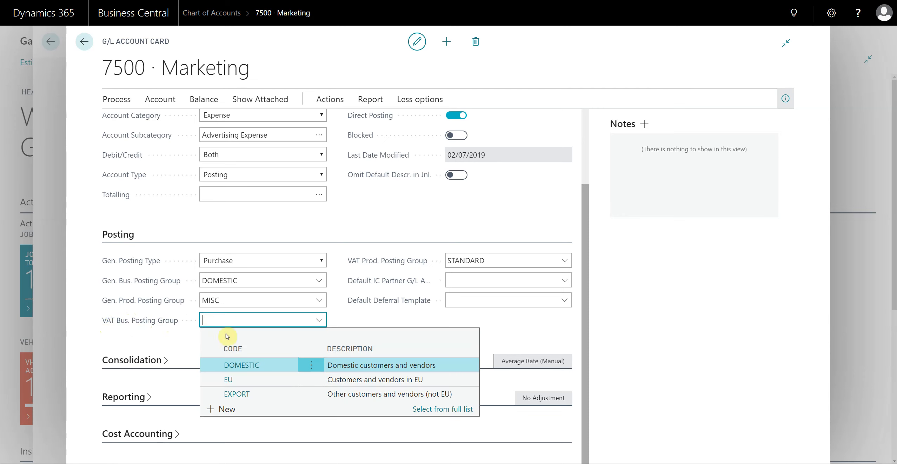
click(230, 301)
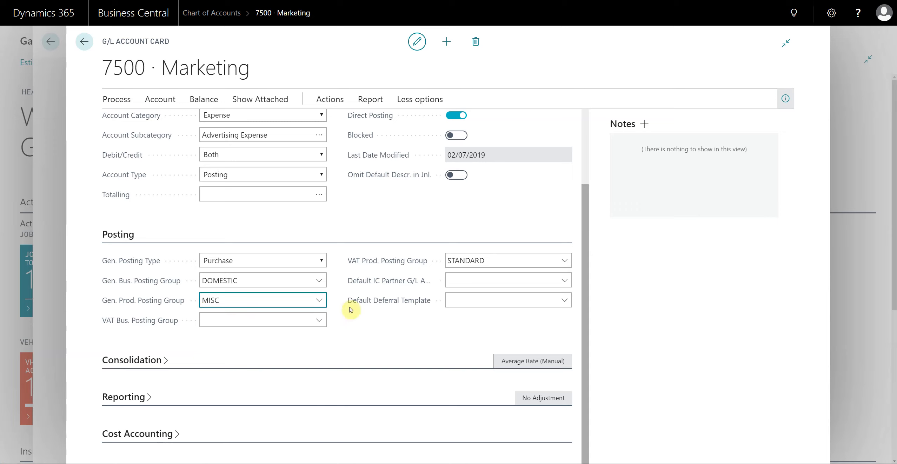
Set the account's VAT Prod. Posting Group to NOVAT.
click(523, 260)
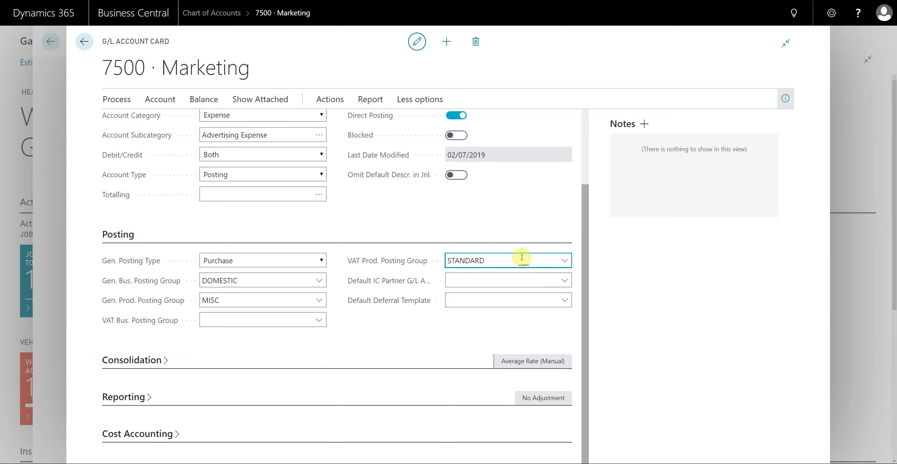
click(564, 260)
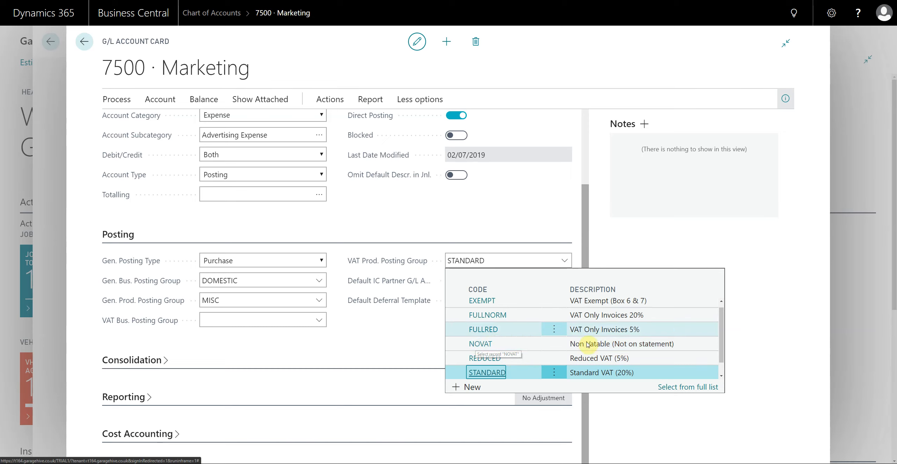
click(599, 347)
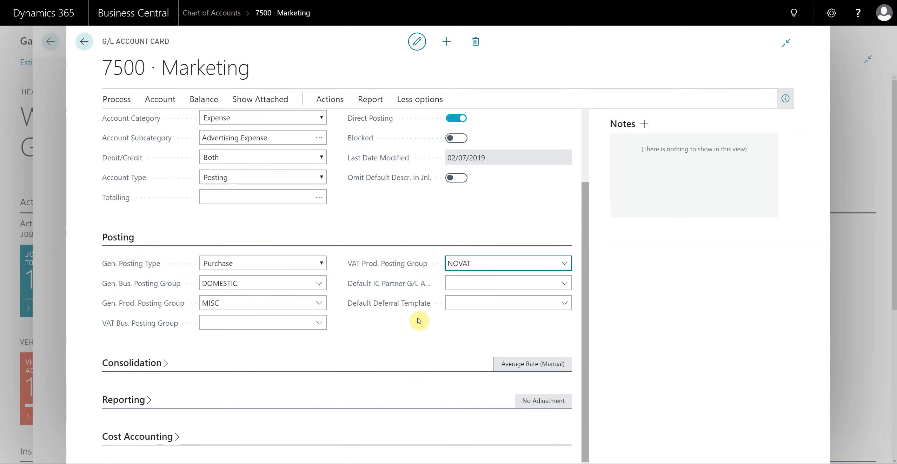
Set the account's VAT Prod. Posting Group back to STANDARD.
click(567, 288)
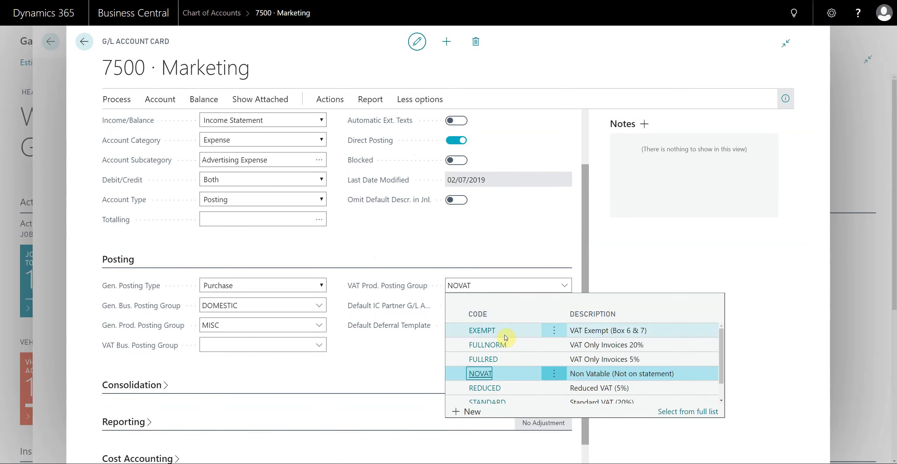
scroll(508, 362, down, 2)
click(494, 385)
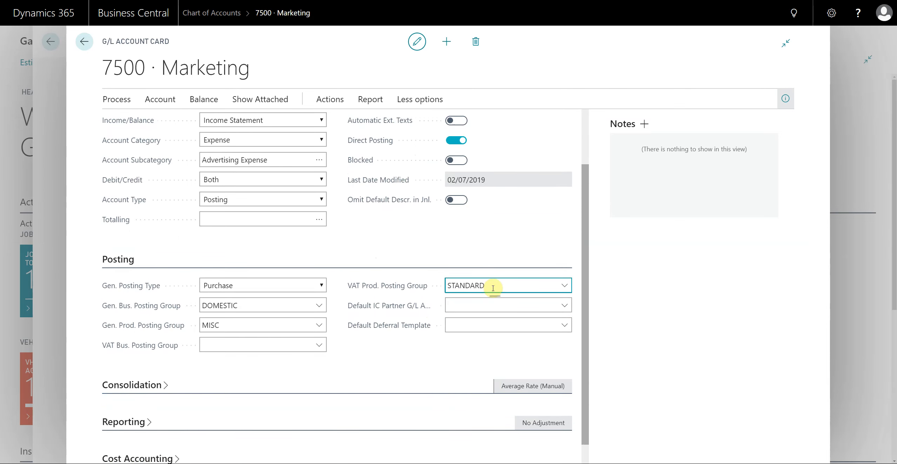
double_click(474, 285)
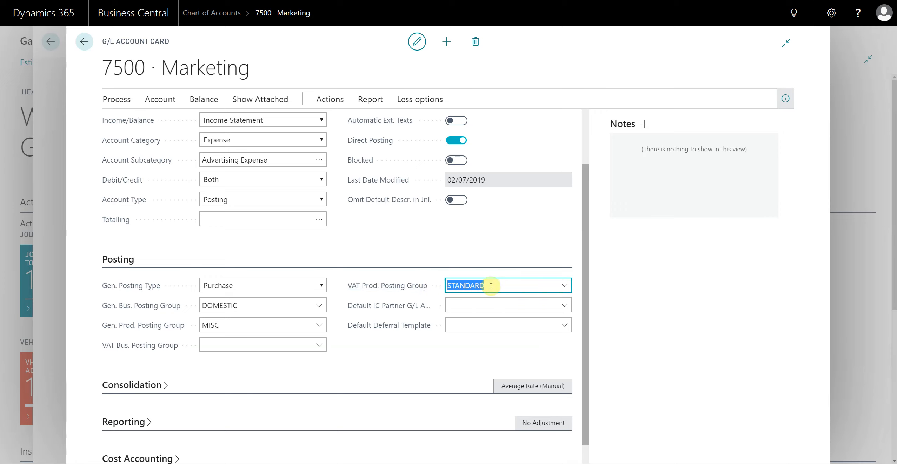
Return to the chart of accounts and locate the 7500 Marketing account within the Overheads section.
scroll(418, 284, up, 1)
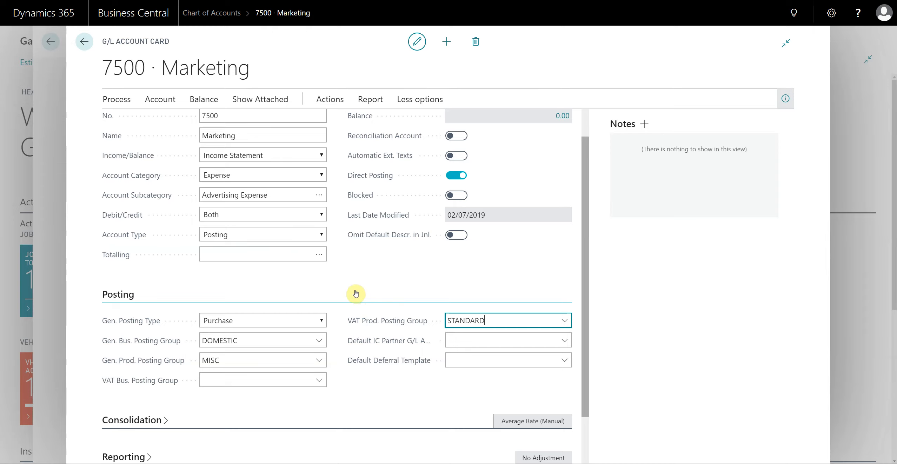
scroll(356, 293, up, 1)
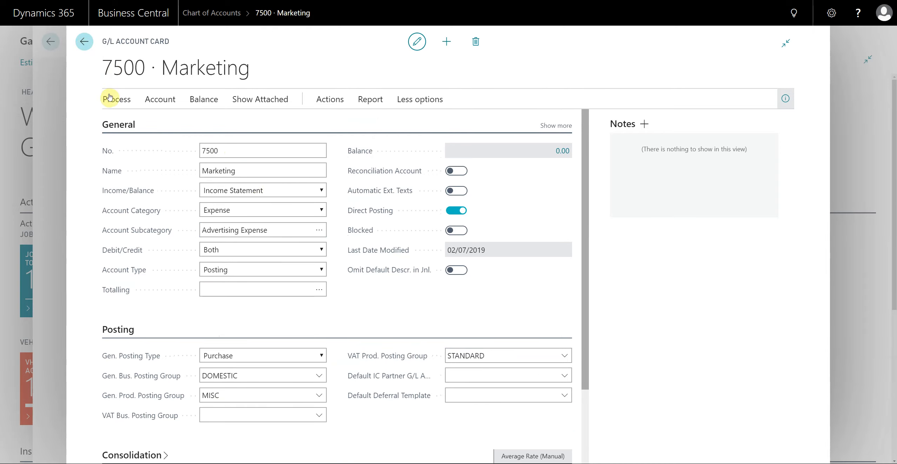
key(Escape)
scroll(190, 334, down, 15)
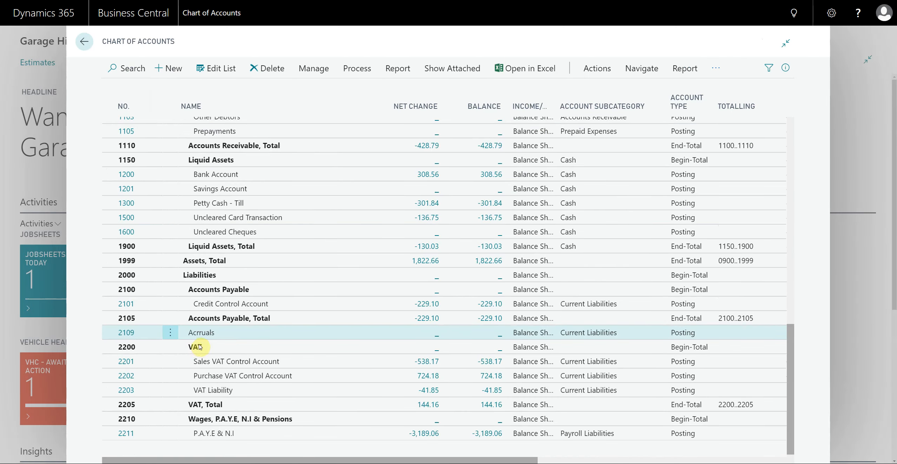
scroll(199, 346, down, 20)
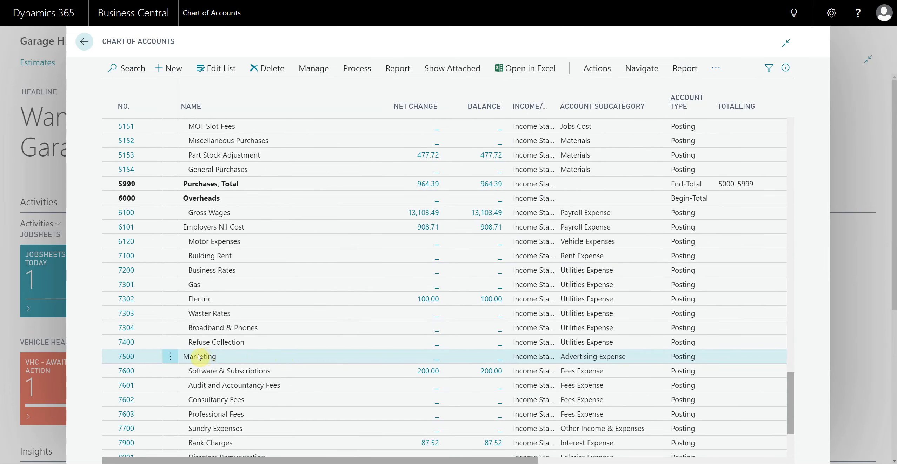
scroll(214, 354, down, 2)
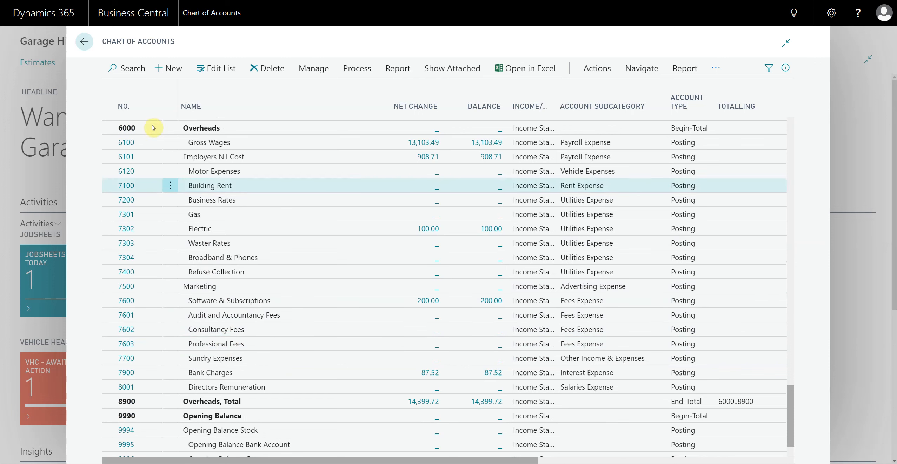
Create a new G/L account numbered 7800 and named Insurance, with Income/Balance set to Income Statement.
click(172, 70)
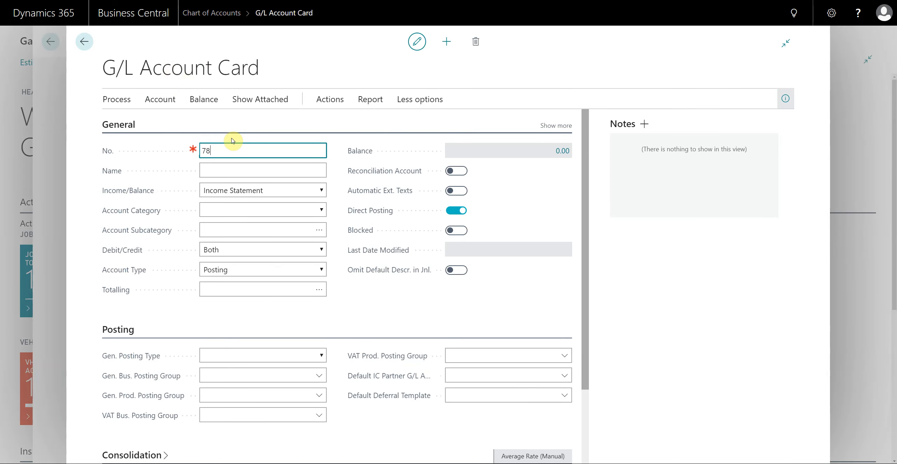
key(Tab)
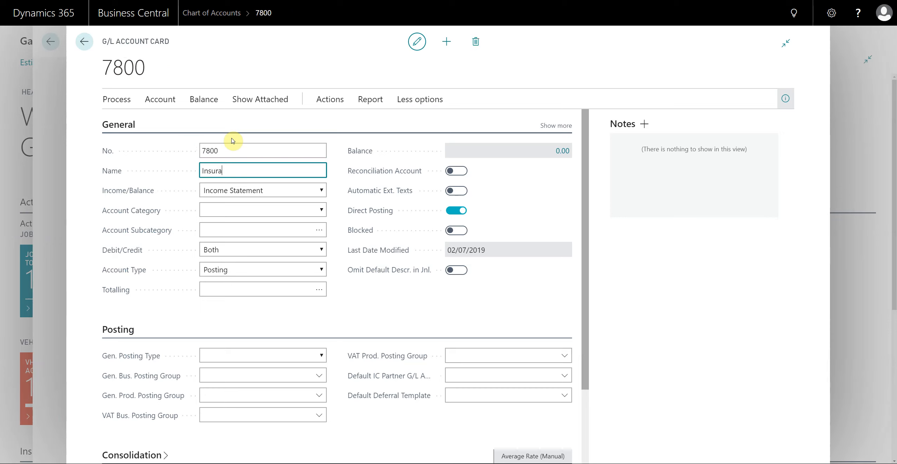
key(Tab)
click(229, 191)
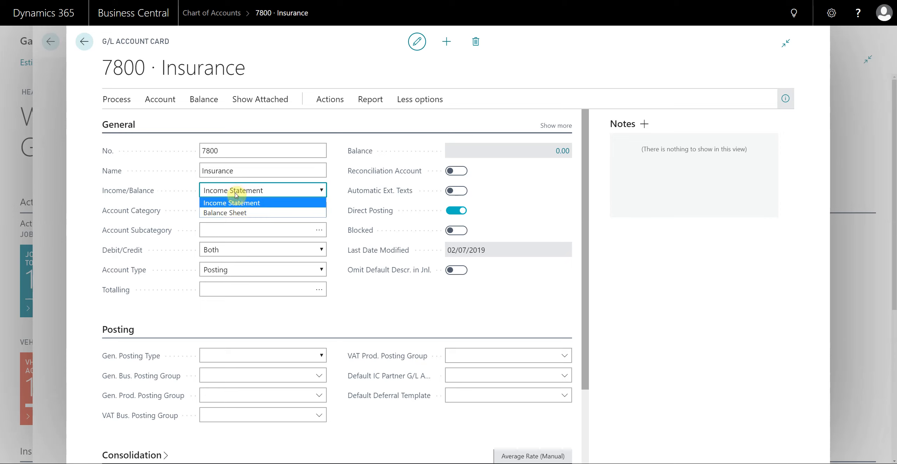
click(227, 203)
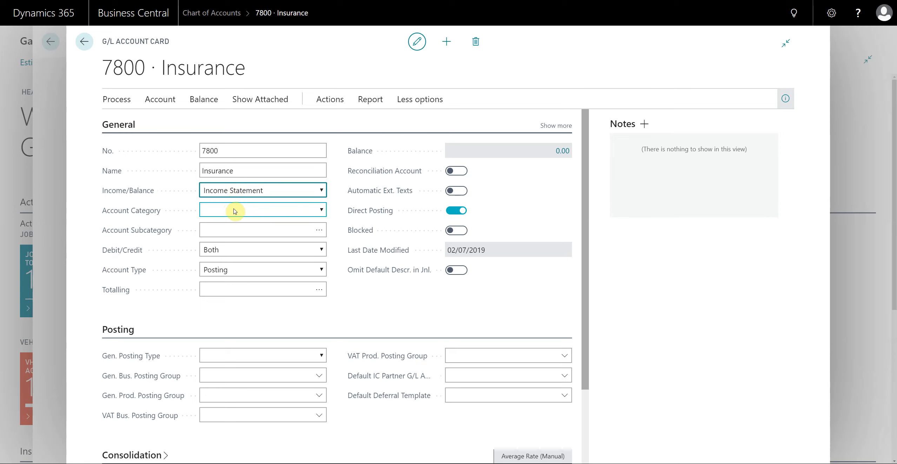
Set the Insurance account's category to Expense and its subcategory to Insurance Expense.
click(236, 210)
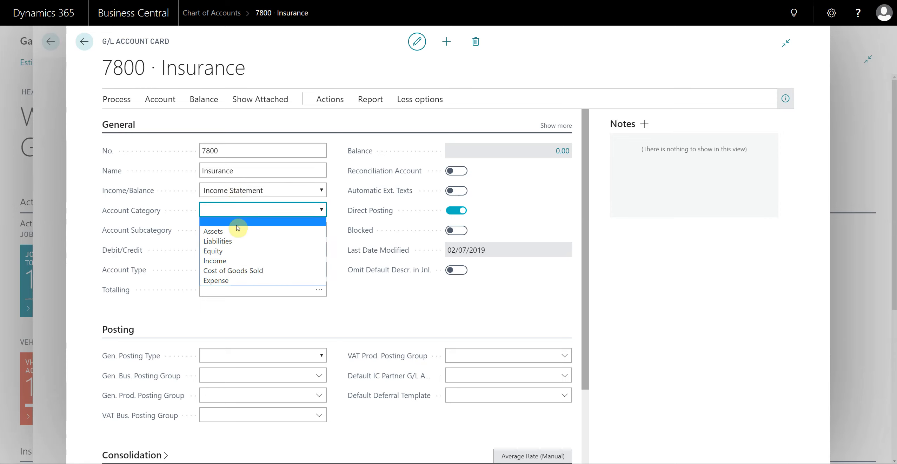
click(245, 281)
click(305, 227)
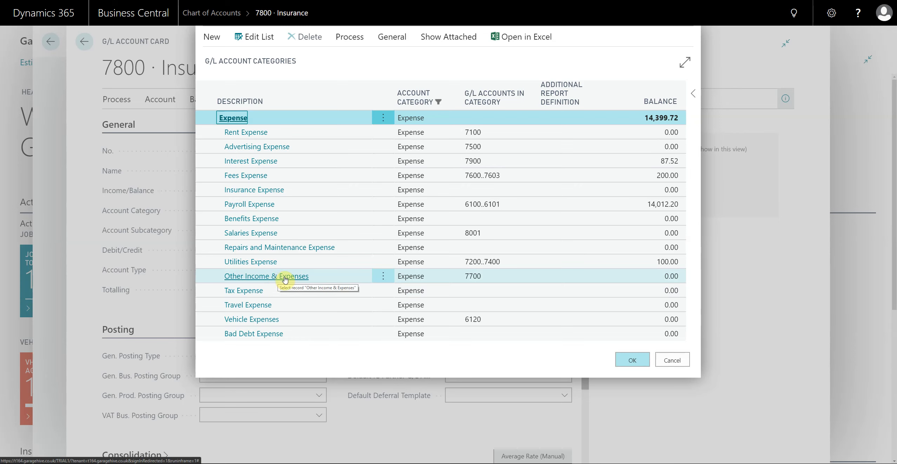
click(245, 191)
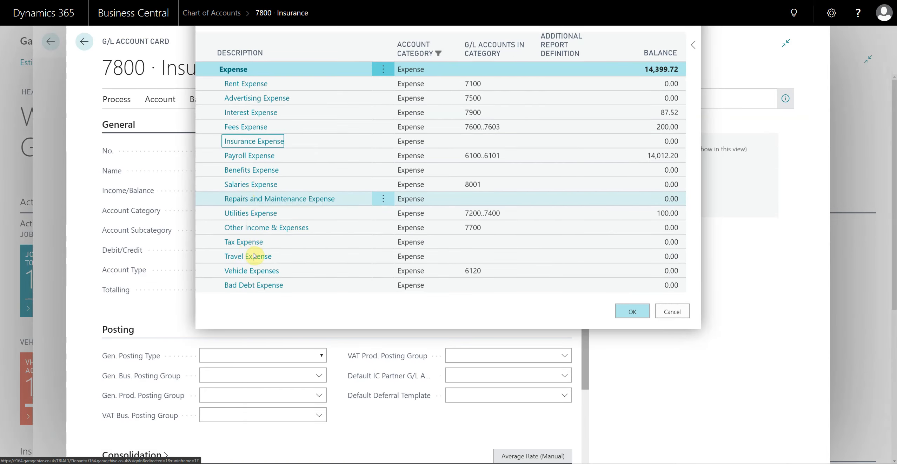
Set the Insurance account's Gen. Posting Type to Purchase and its Gen. Bus. Posting Group to DOMESTIC.
scroll(216, 285, down, 1)
click(215, 285)
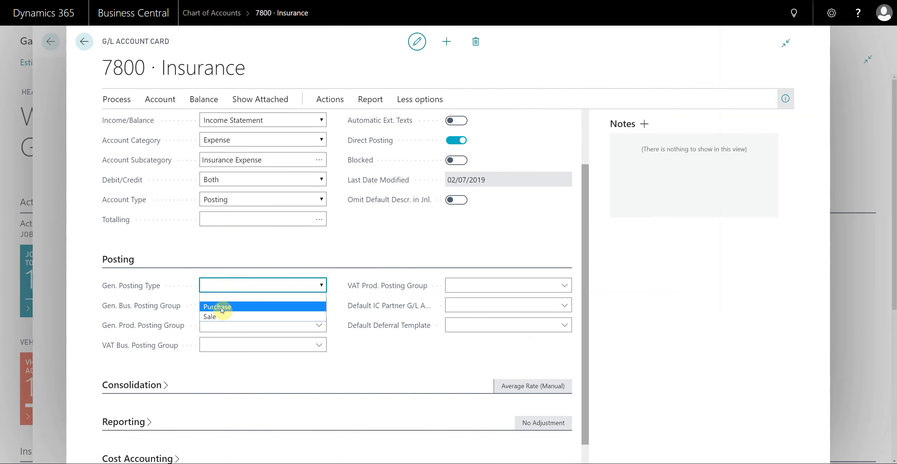
click(228, 306)
click(318, 306)
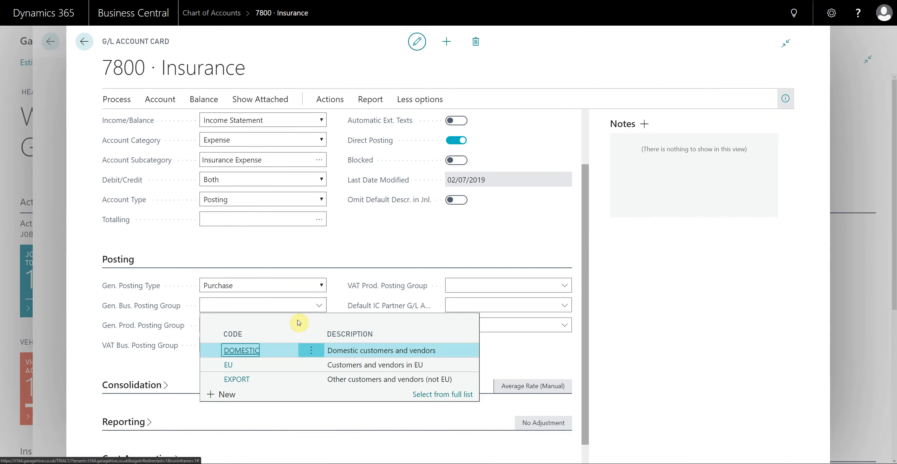
click(248, 351)
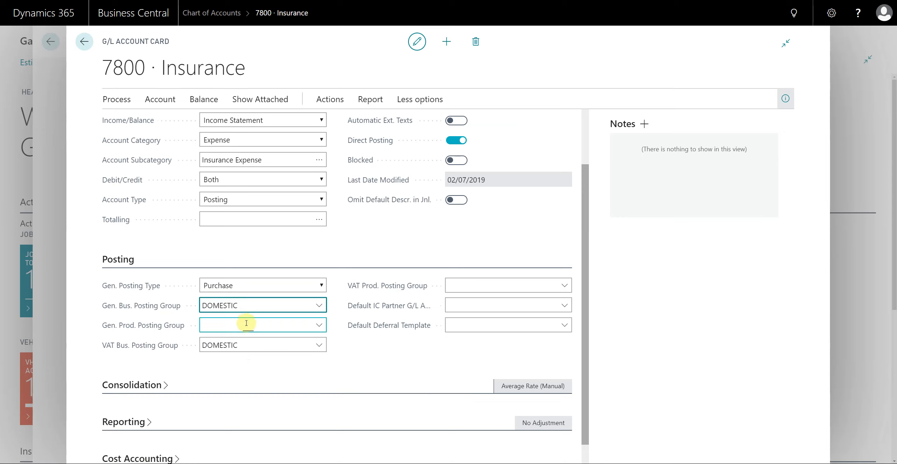
Set the Insurance account's Gen. Prod. Posting Group to MISC.
click(318, 324)
scroll(250, 392, down, 1)
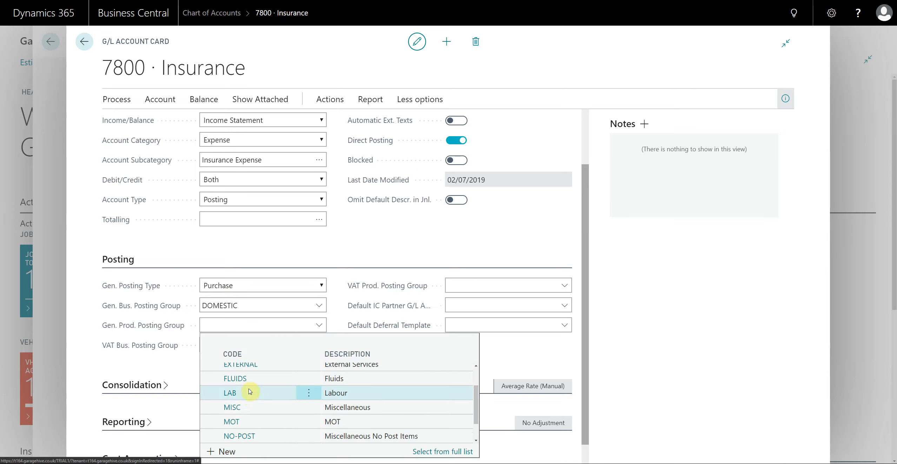
scroll(250, 392, down, 1)
click(236, 381)
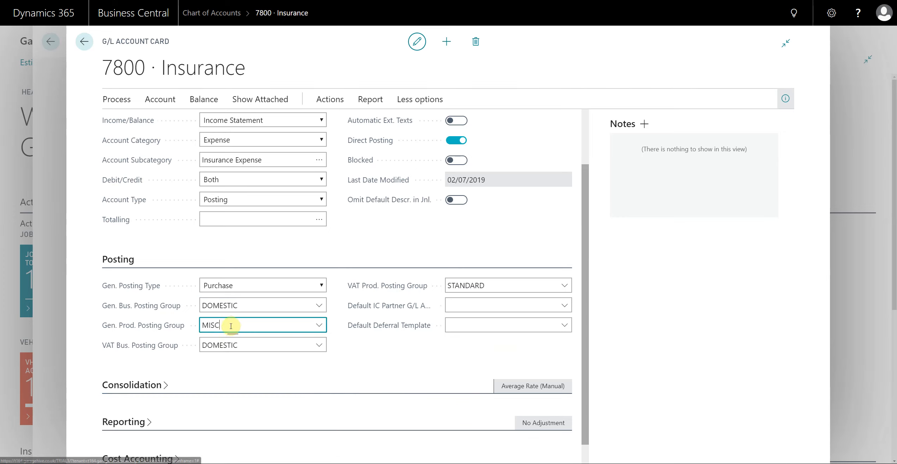
Clear the Insurance account's VAT Bus. Posting Group so the field is blank.
drag(246, 345, 196, 345)
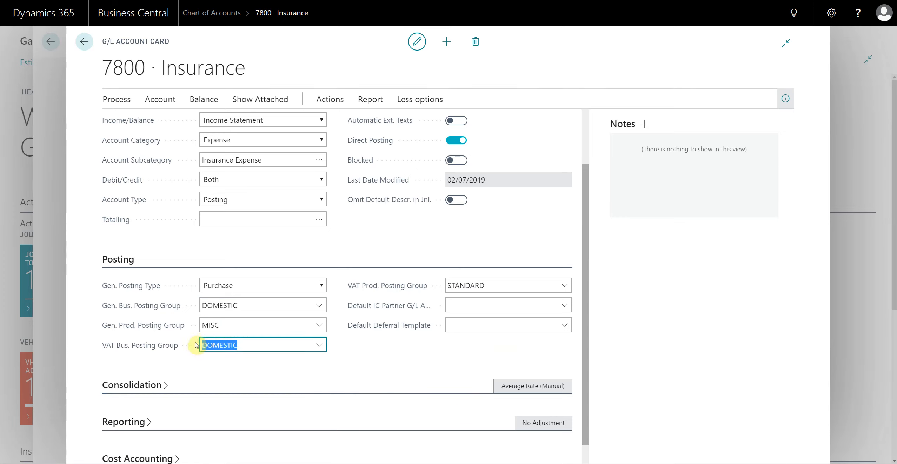
key(BackSpace)
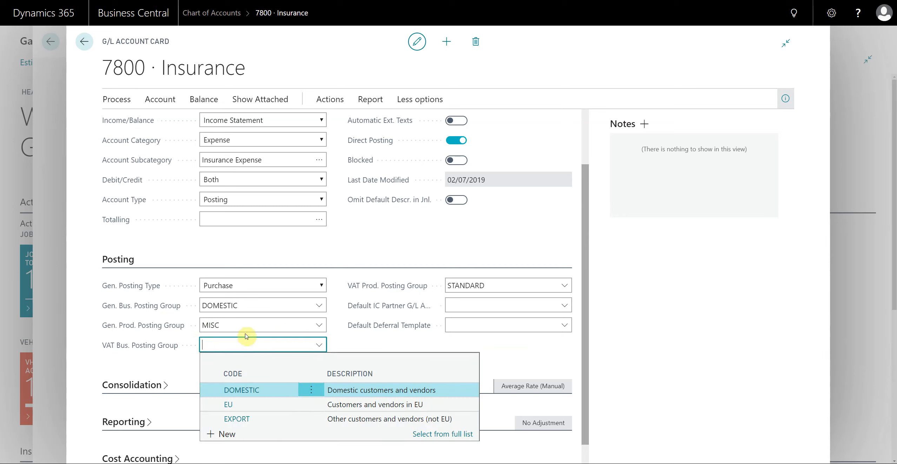
click(249, 323)
Set the Insurance account's VAT Prod. Posting Group to NOVAT.
click(494, 286)
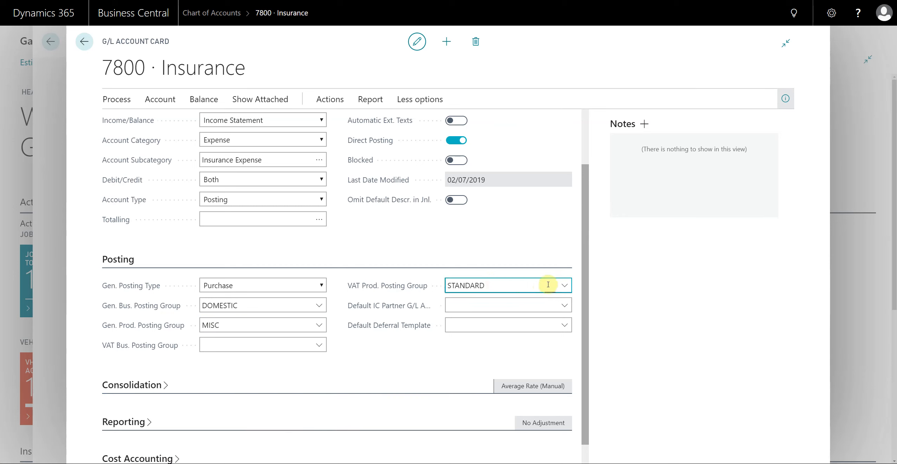
click(565, 287)
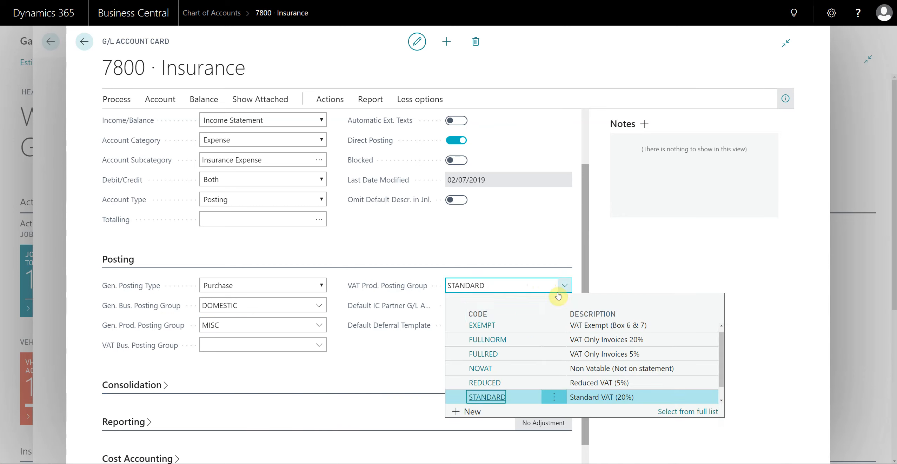
click(478, 369)
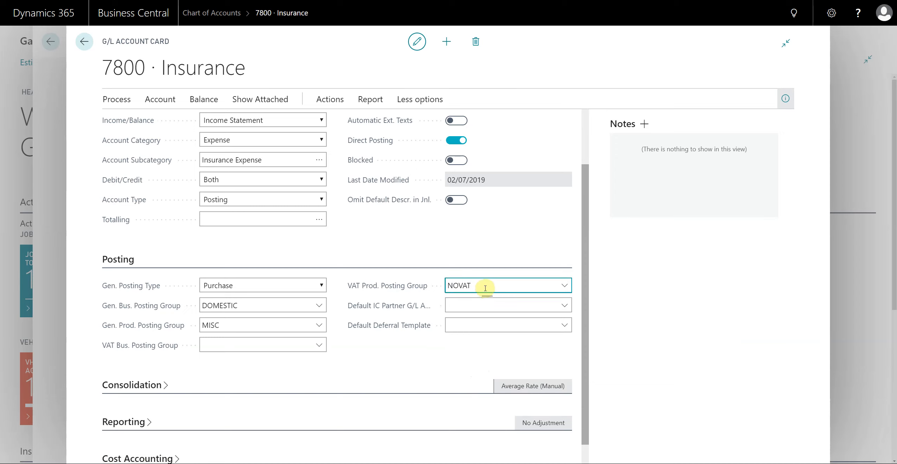
Review the Insurance account's number, name, category and subcategory, and read the descriptions of its posting group fields.
click(260, 306)
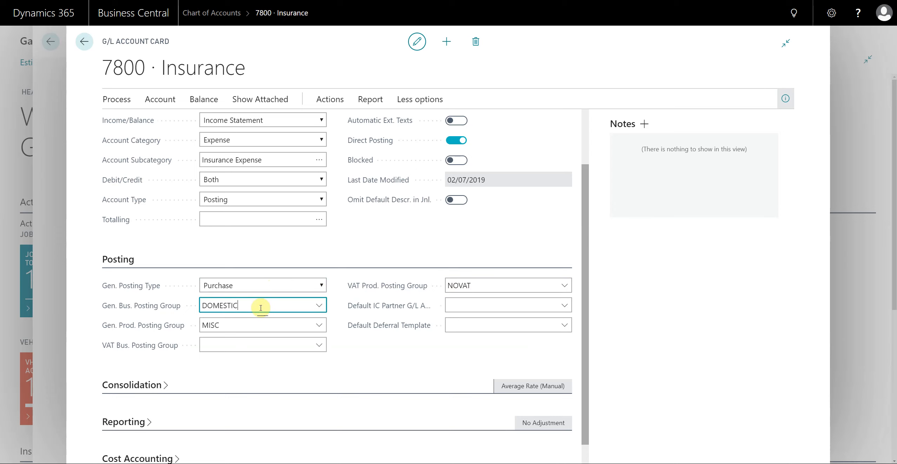
scroll(383, 302, up, 3)
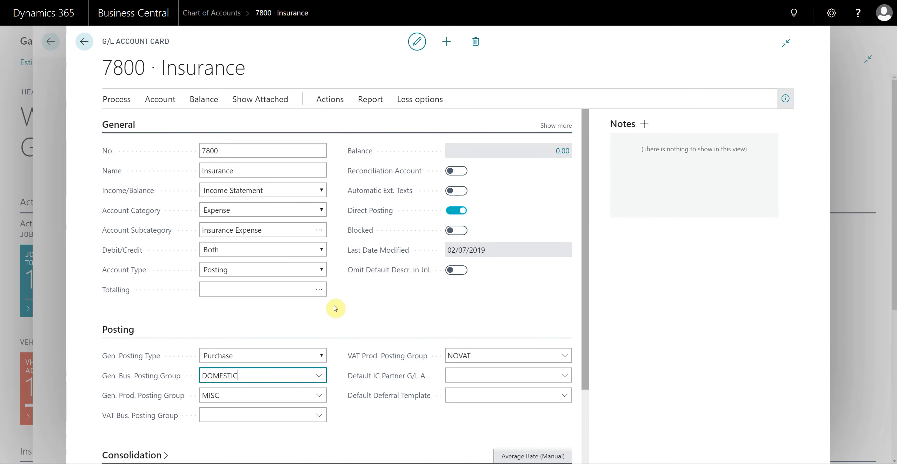
click(228, 151)
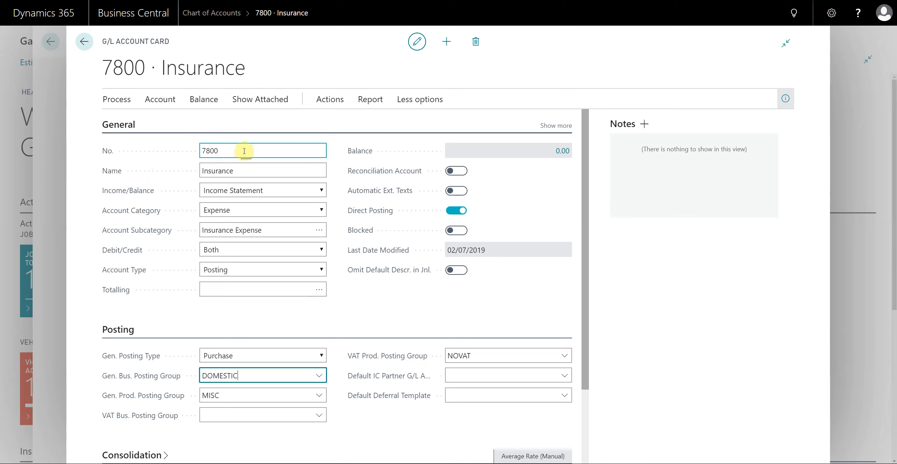
double_click(246, 172)
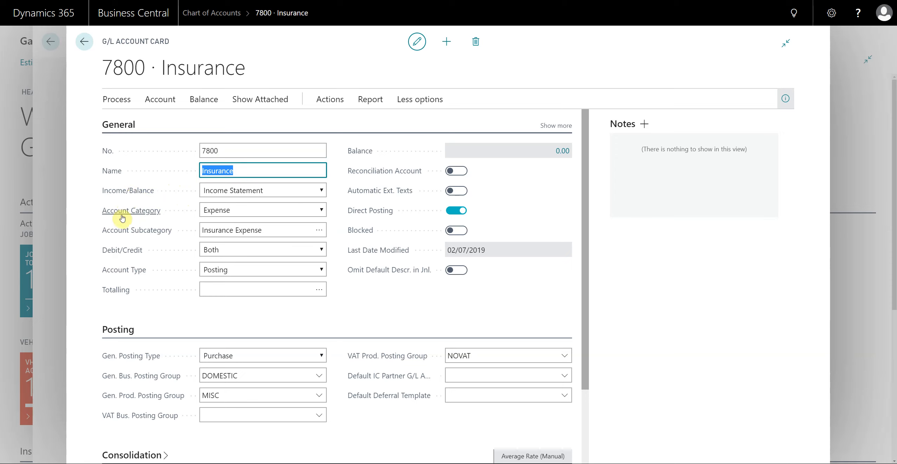
mouse_move(124, 216)
mouse_move(141, 233)
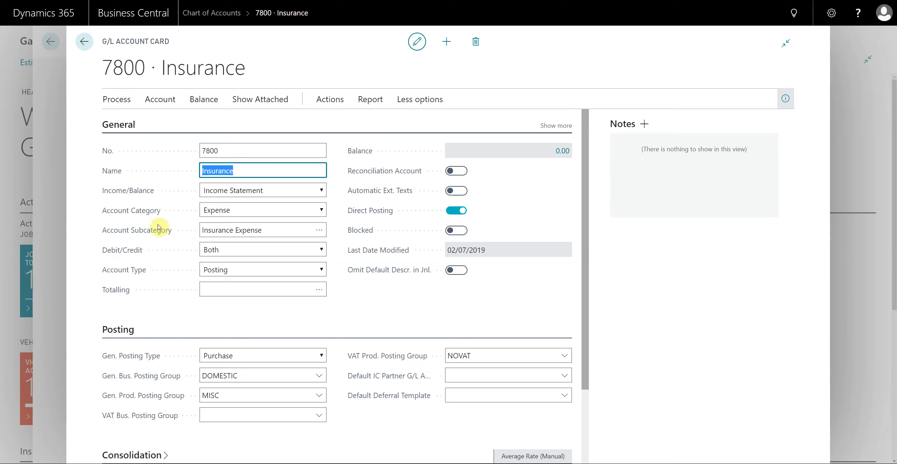
scroll(189, 309, down, 2)
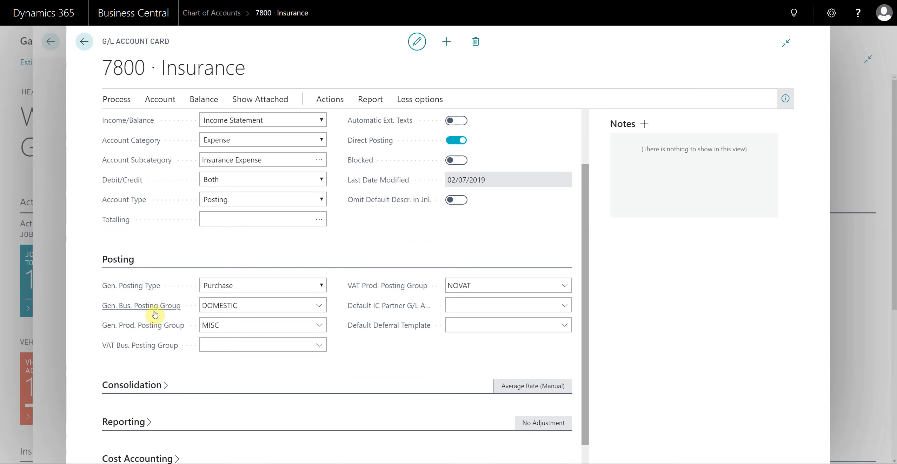
mouse_move(160, 308)
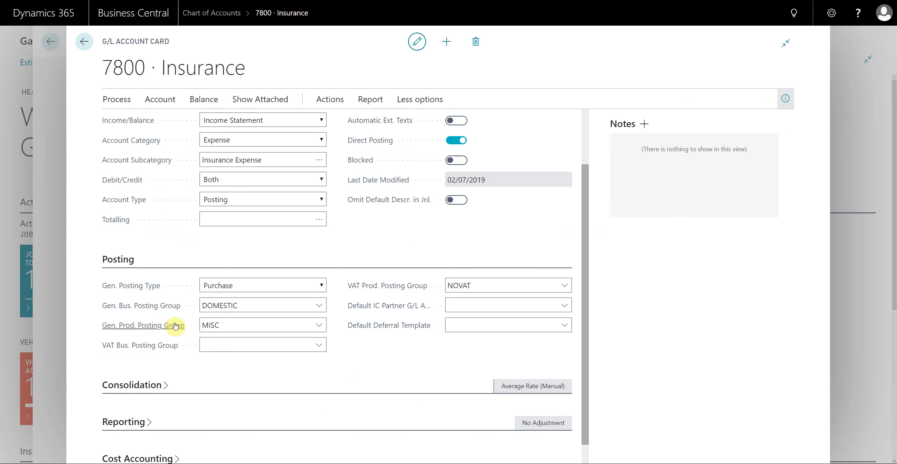
mouse_move(170, 332)
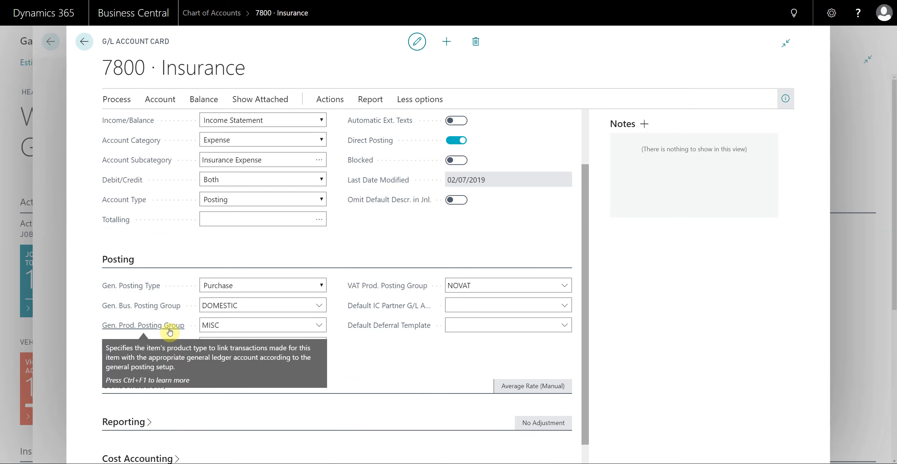
mouse_move(160, 350)
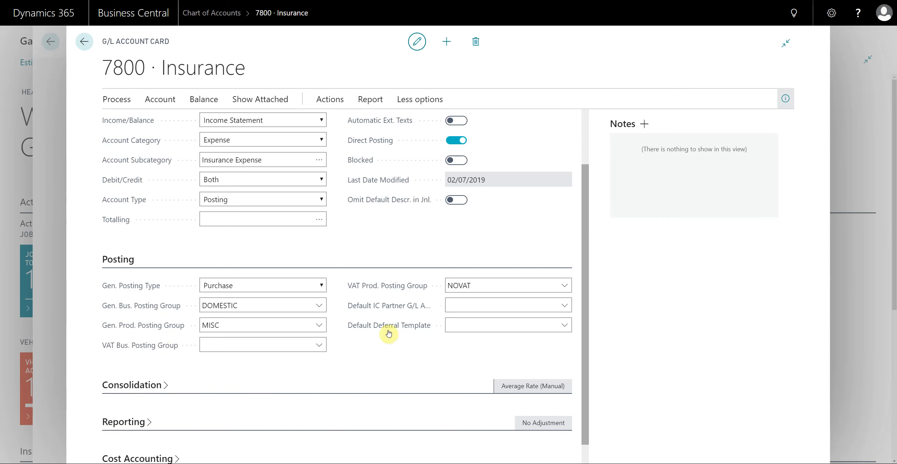
mouse_move(400, 289)
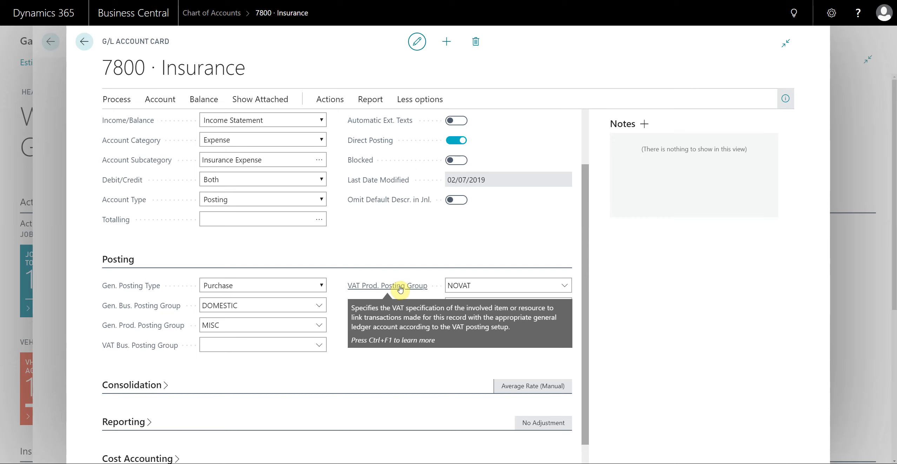
Check the available VAT Prod. Posting Group codes for the Insurance account and reselect NOVAT.
click(564, 286)
scroll(524, 386, down, 1)
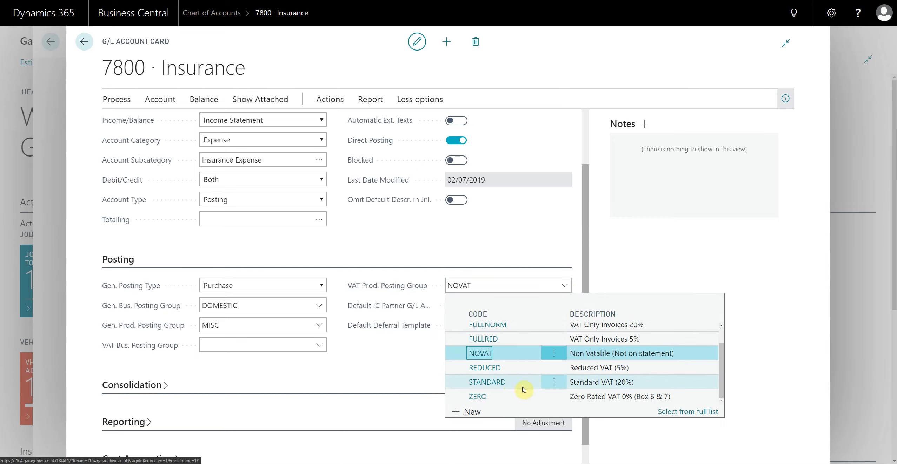
scroll(530, 375, up, 1)
scroll(512, 363, down, 1)
click(486, 357)
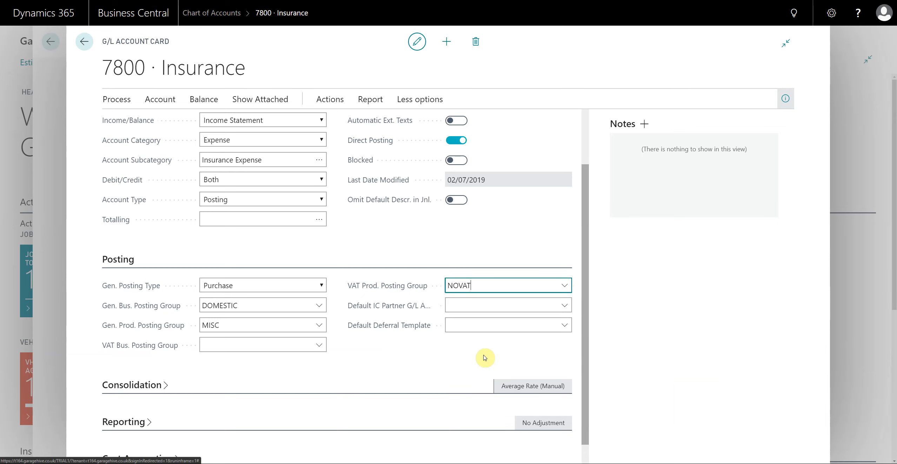
click(398, 358)
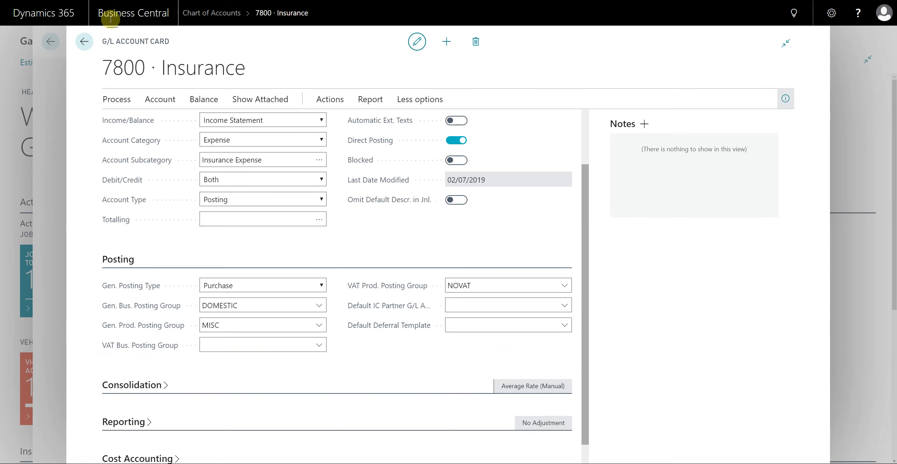
Close the Insurance account card and look through the asset and liability sections of the chart of accounts.
click(84, 52)
scroll(372, 320, down, 10)
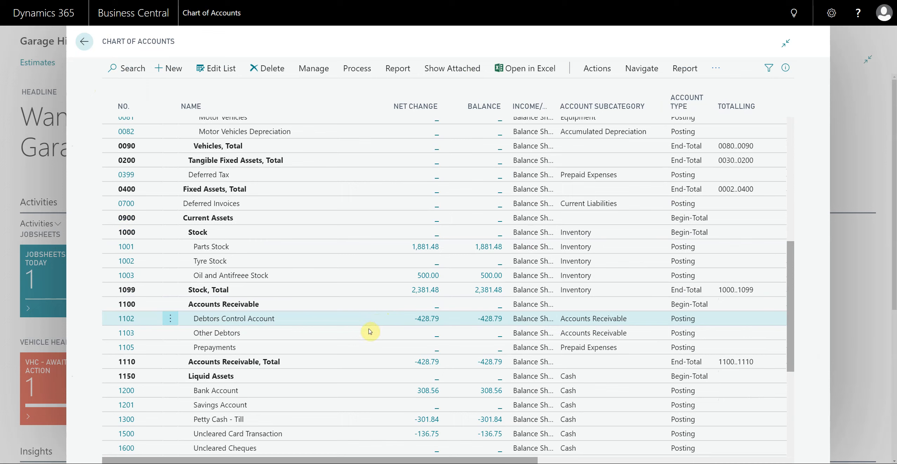
scroll(371, 329, down, 4)
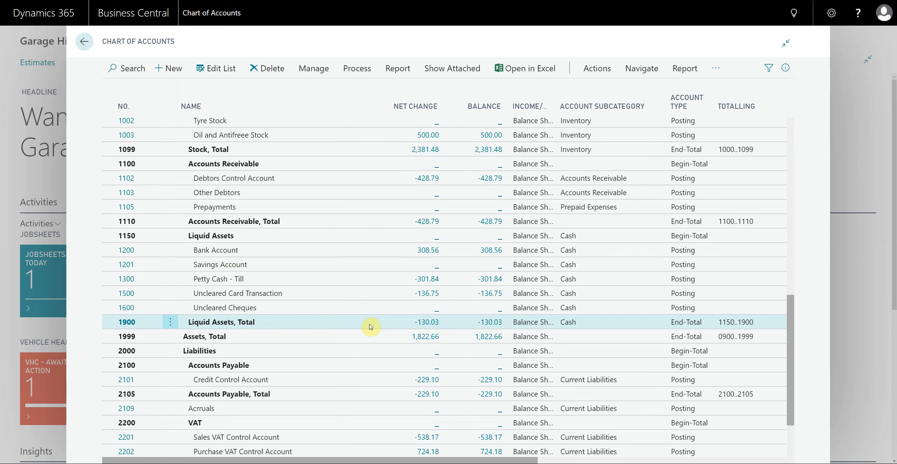
scroll(353, 291, up, 12)
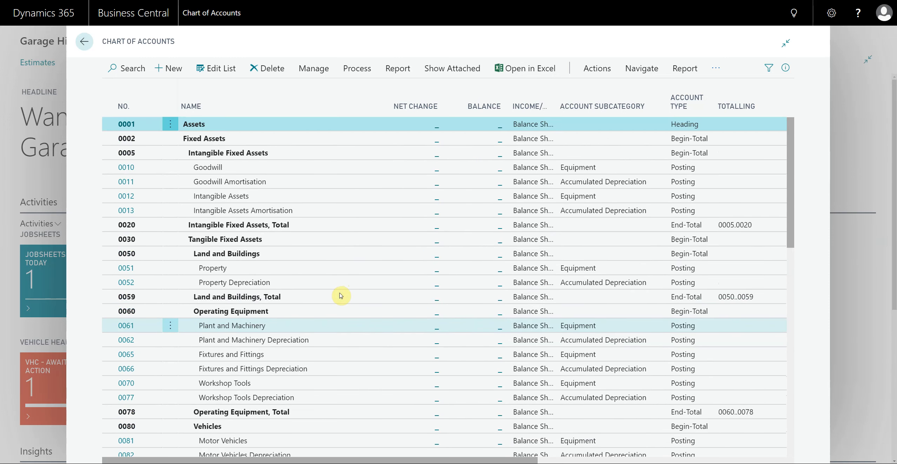
scroll(358, 287, down, 2)
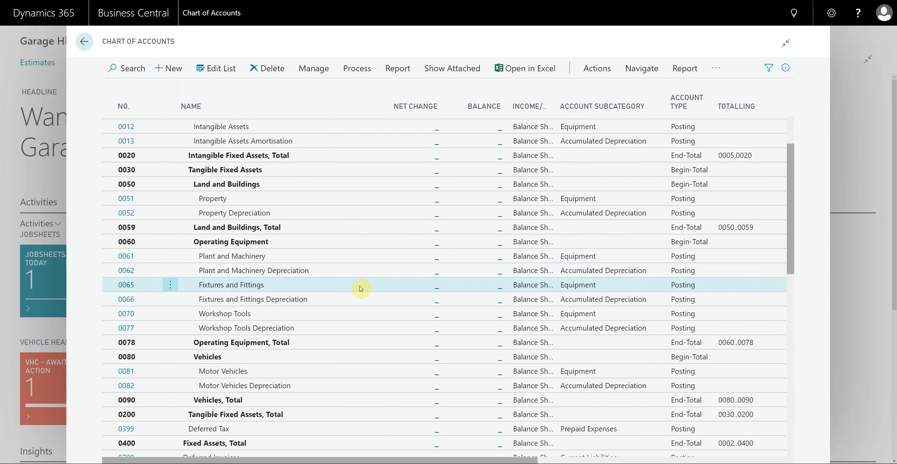